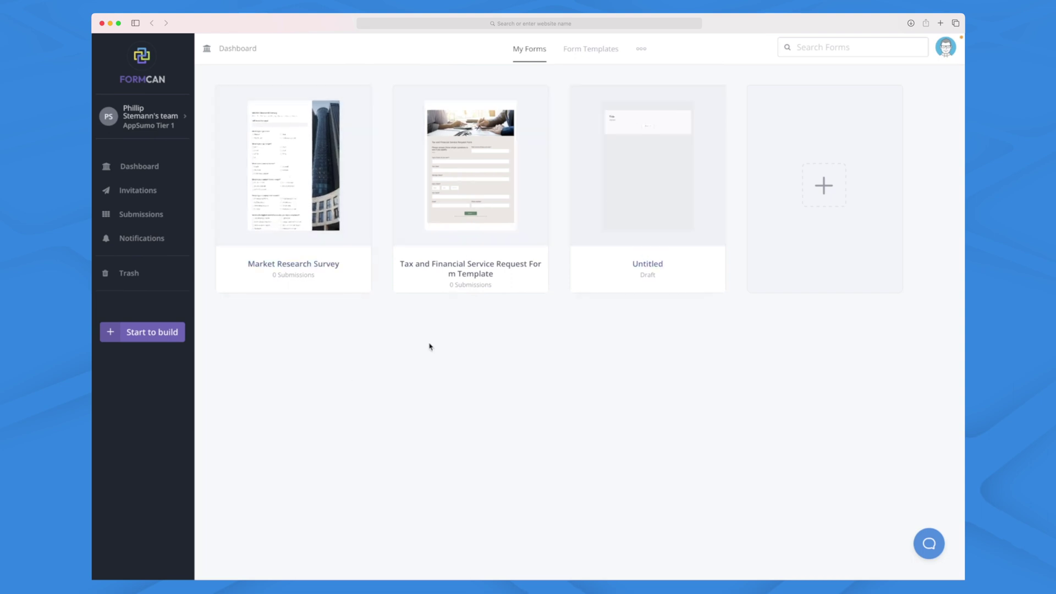
- Create a new form from the Tax and Financial Service Request Form template in Form Templates
{"action": "left_click", "coordinate": [591, 54]}
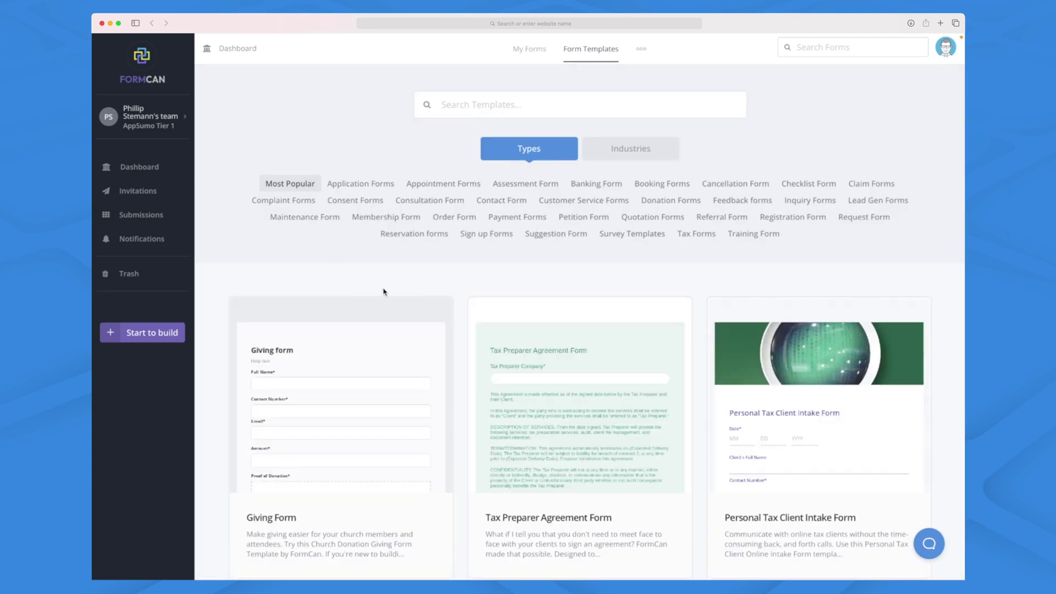
{"action": "scroll", "coordinate": [384, 291], "scroll_direction": "down", "scroll_amount": 7}
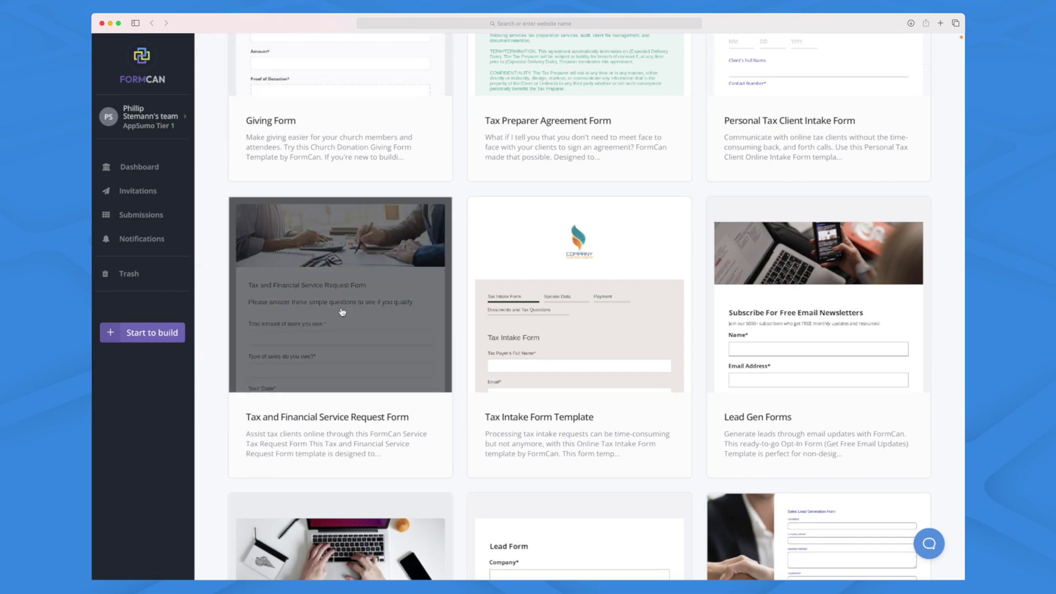
{"action": "mouse_move", "coordinate": [394, 287]}
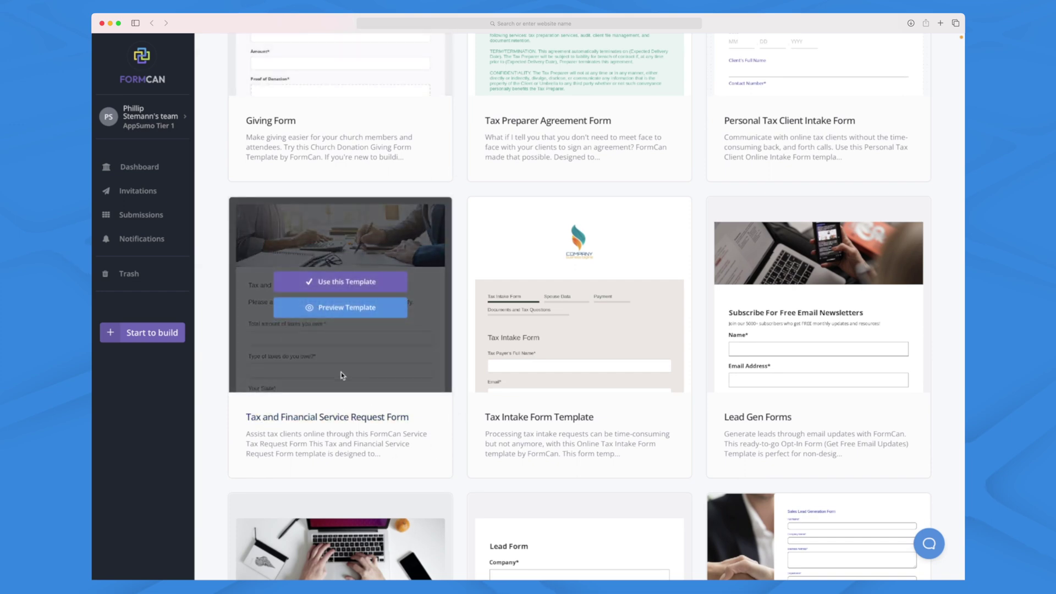
{"action": "left_click", "coordinate": [349, 284]}
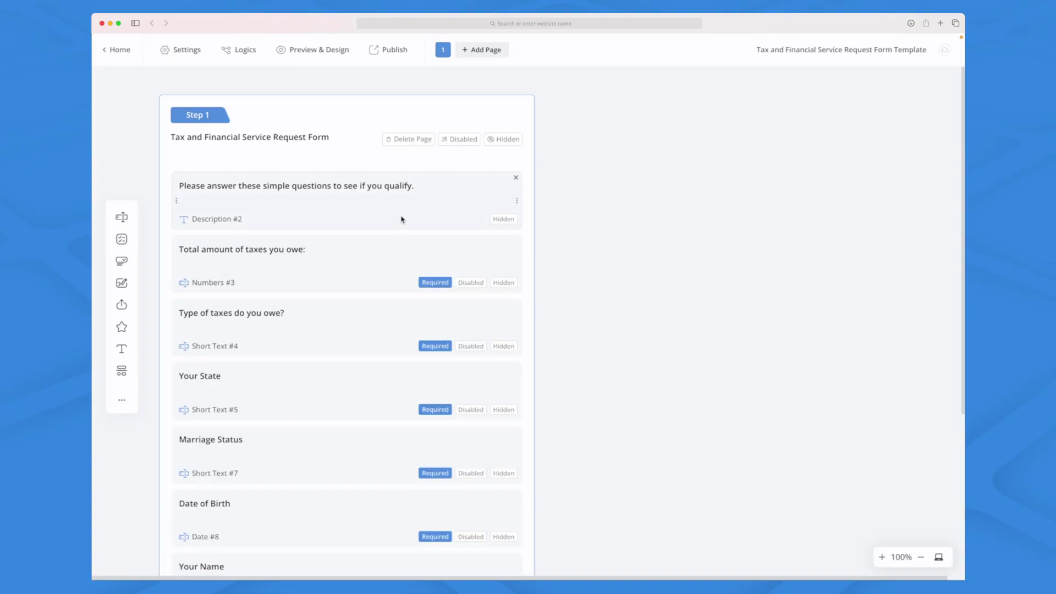
- Reposition the intro description and resize it and the taxes-owed question to half width each
{"action": "left_click_drag", "start_coordinate": [418, 210], "coordinate": [442, 276]}
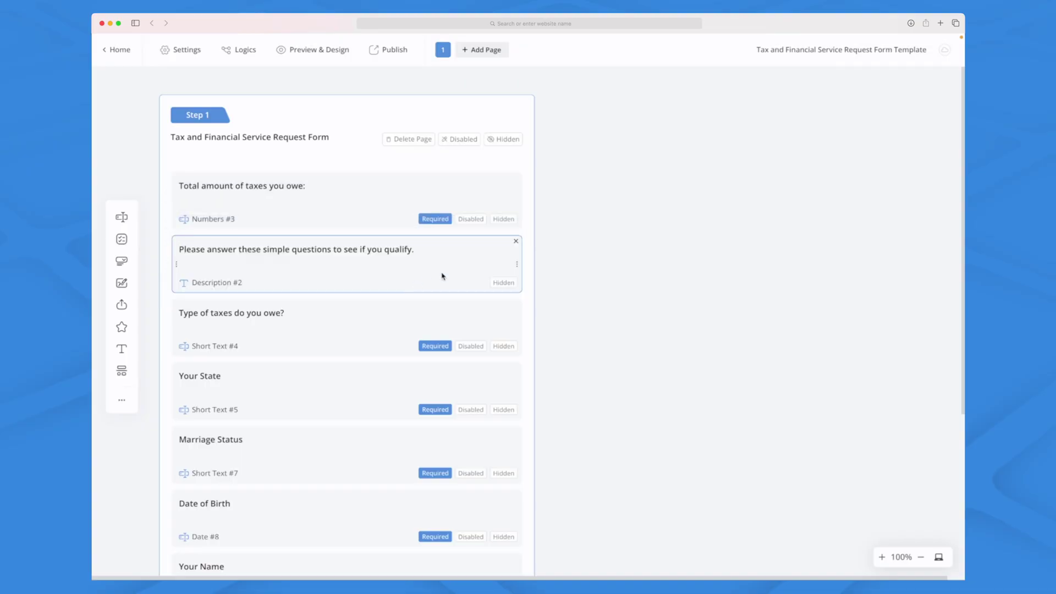
{"action": "left_click_drag", "start_coordinate": [518, 265], "coordinate": [352, 269]}
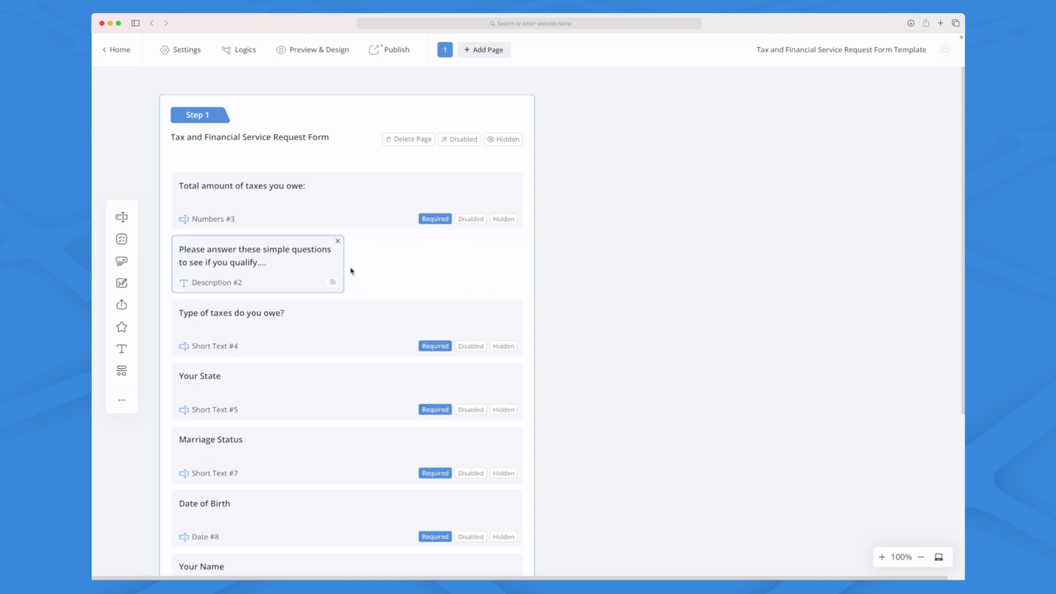
{"action": "left_click", "coordinate": [174, 198]}
{"action": "left_click_drag", "start_coordinate": [174, 198], "coordinate": [368, 202]}
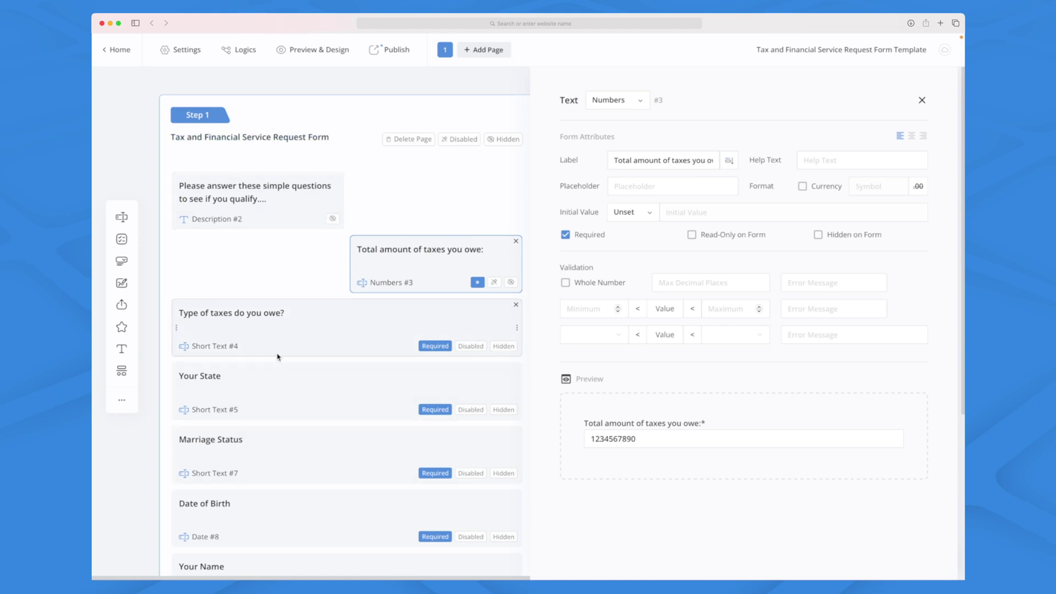
{"action": "scroll", "coordinate": [330, 275], "scroll_direction": "down", "scroll_amount": 1}
{"action": "scroll", "coordinate": [303, 392], "scroll_direction": "down", "scroll_amount": 2}
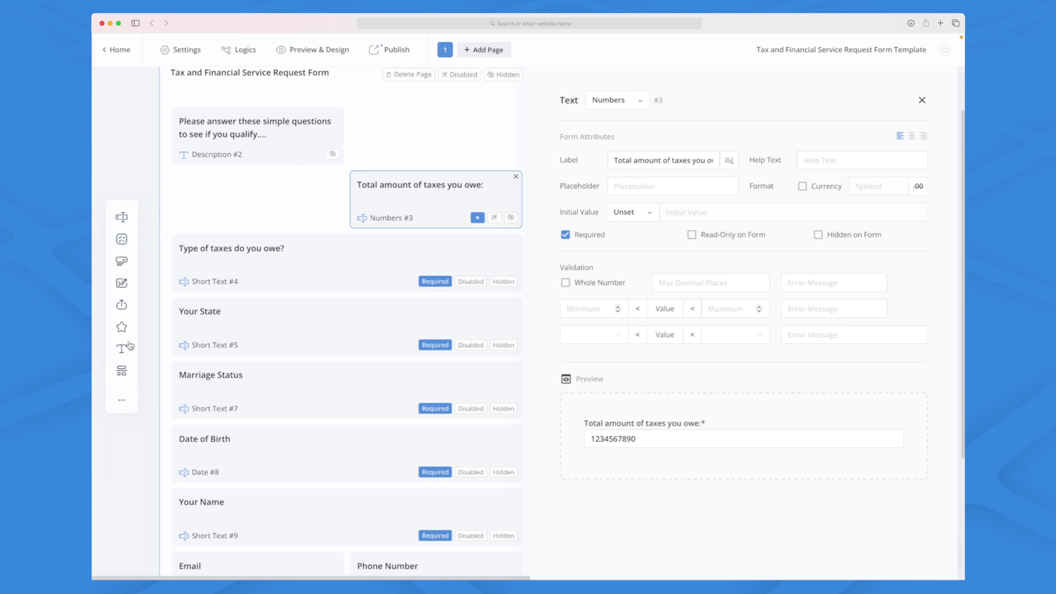
{"action": "left_click", "coordinate": [122, 406]}
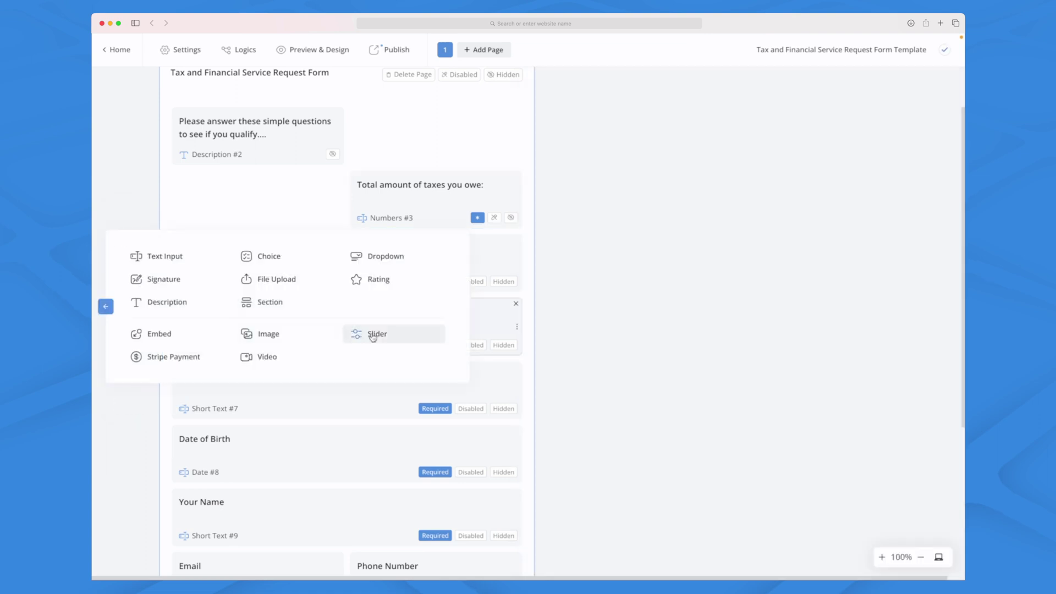
- Add a Slider field at the end of the form
{"action": "left_click", "coordinate": [373, 333]}
{"action": "scroll", "coordinate": [377, 236], "scroll_direction": "down", "scroll_amount": 1}
{"action": "scroll", "coordinate": [325, 424], "scroll_direction": "down", "scroll_amount": 2}
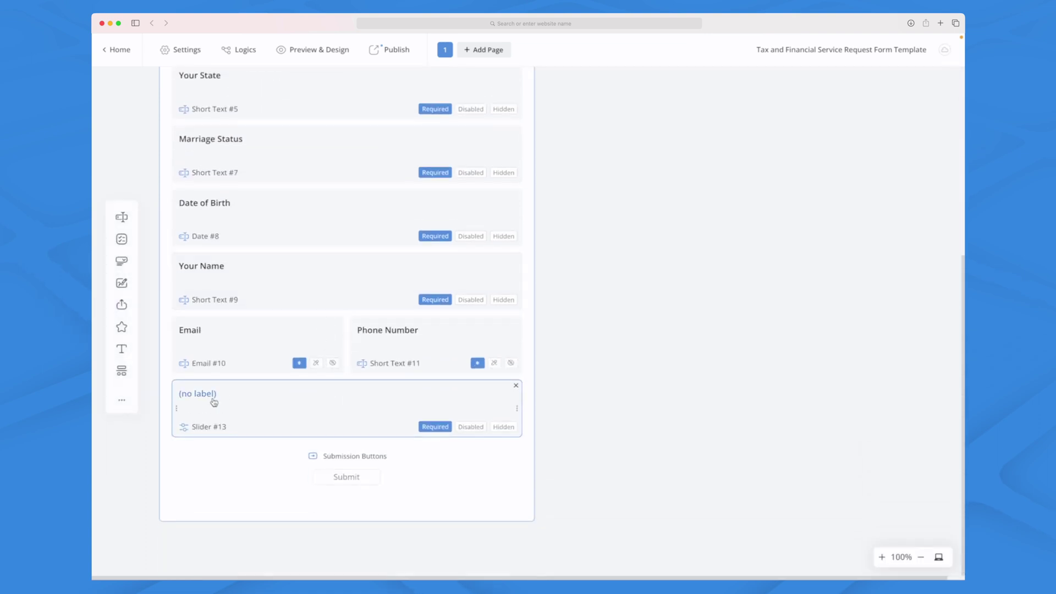
{"action": "left_click", "coordinate": [214, 402]}
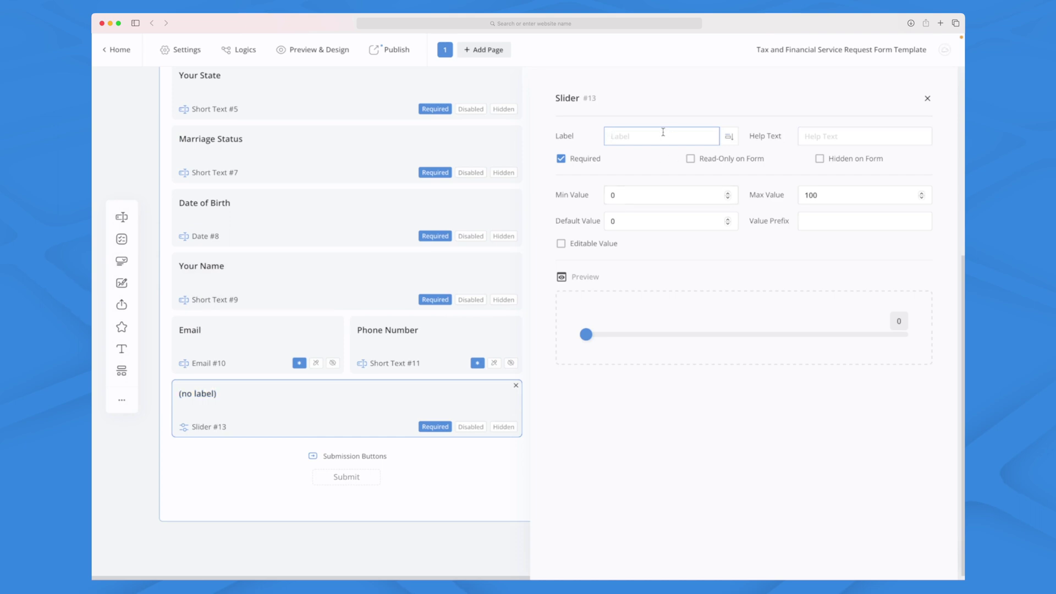
- Label the slider 'How likely would you be to use this tool?' and set its maximum to 10
{"action": "left_click", "coordinate": [870, 136]}
{"action": "type", "text": "How likely would you be to use this tool?"}
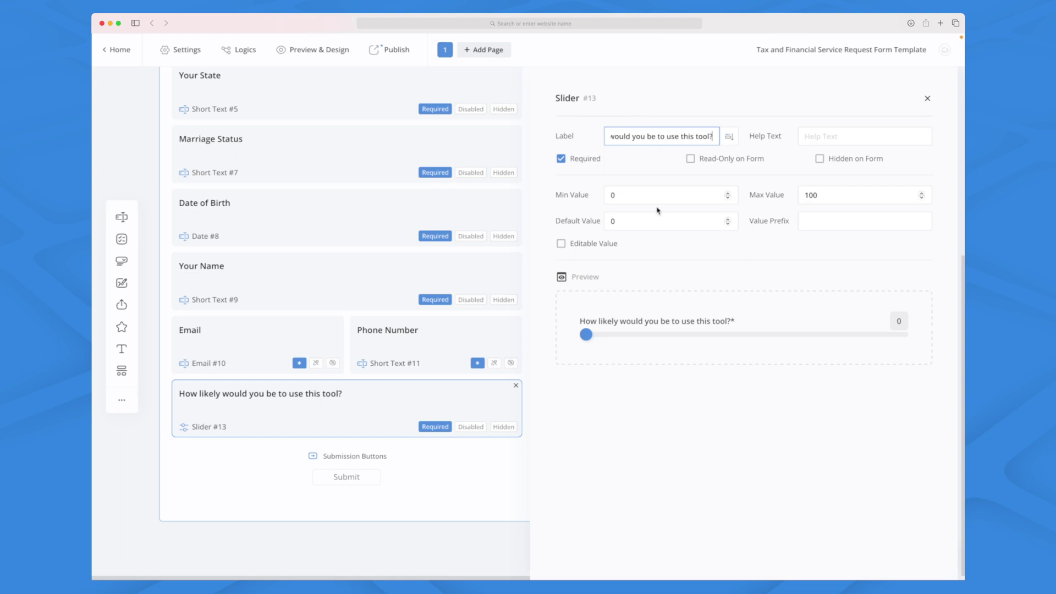
{"action": "double_click", "coordinate": [847, 193]}
{"action": "type", "text": "1"}
{"action": "left_click", "coordinate": [655, 177]}
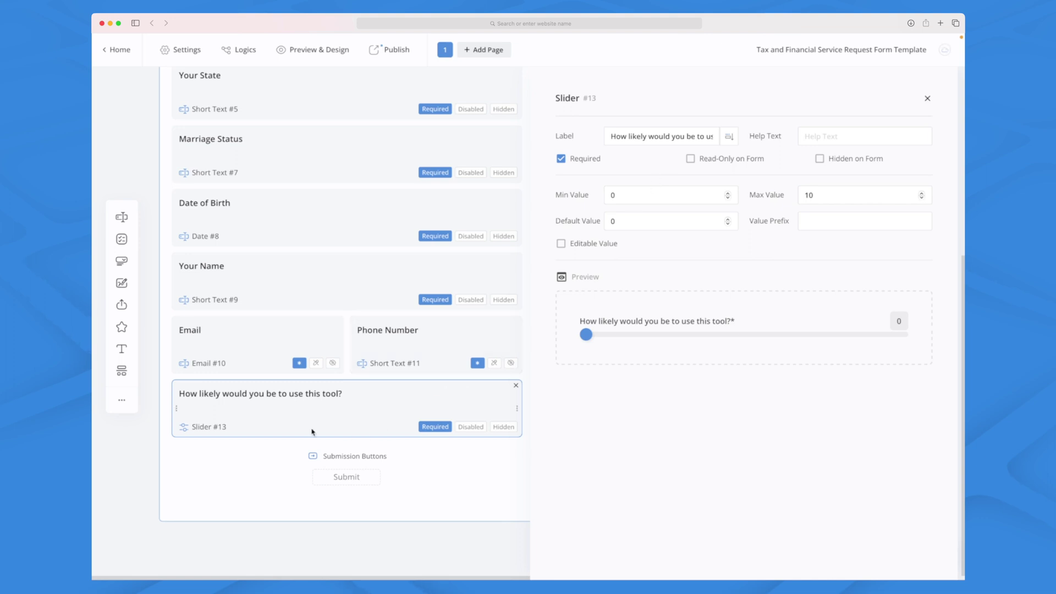
{"action": "left_click", "coordinate": [121, 330]}
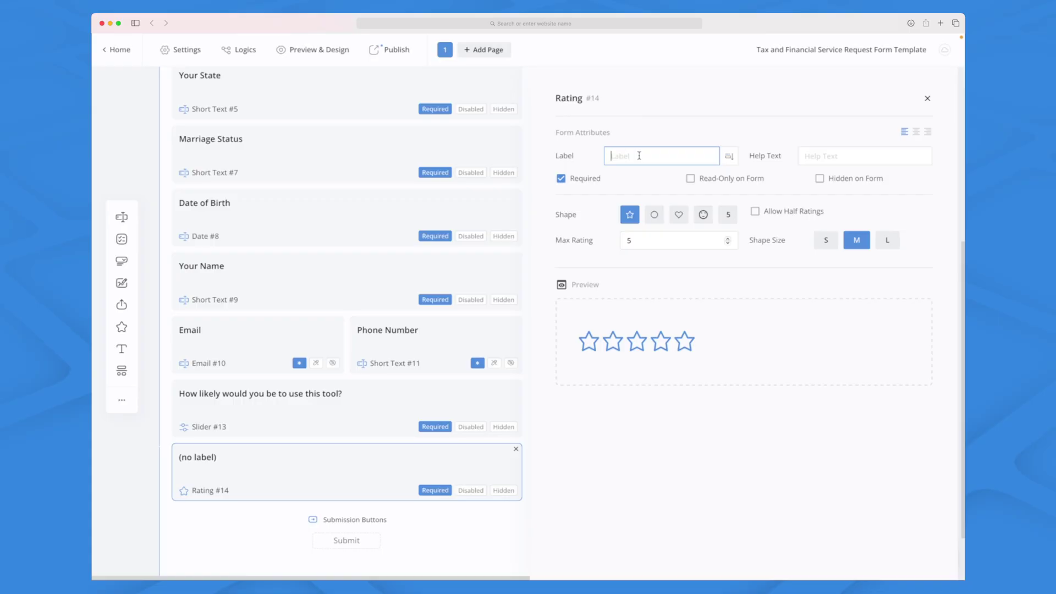
- Label the rating field 'Star rating'
{"action": "type", "text": "Star rating"}
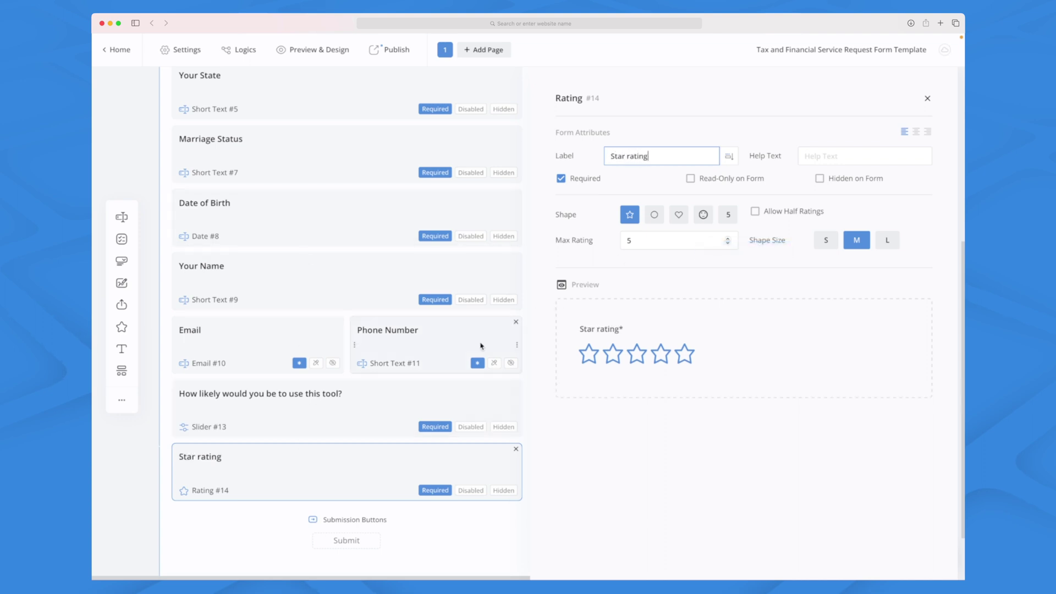
{"action": "left_click", "coordinate": [213, 540]}
{"action": "scroll", "coordinate": [321, 236], "scroll_direction": "up", "scroll_amount": 2}
{"action": "scroll", "coordinate": [321, 231], "scroll_direction": "up", "scroll_amount": 5}
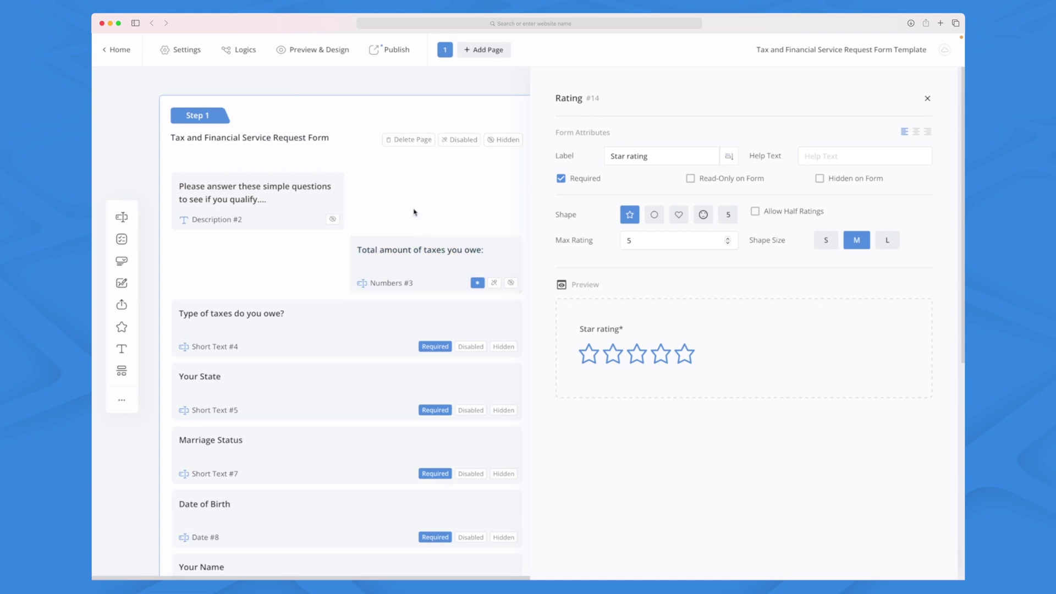
- Place the taxes-owed question beside the intro description and hide the taxes-type question
{"action": "left_click_drag", "start_coordinate": [380, 270], "coordinate": [377, 217]}
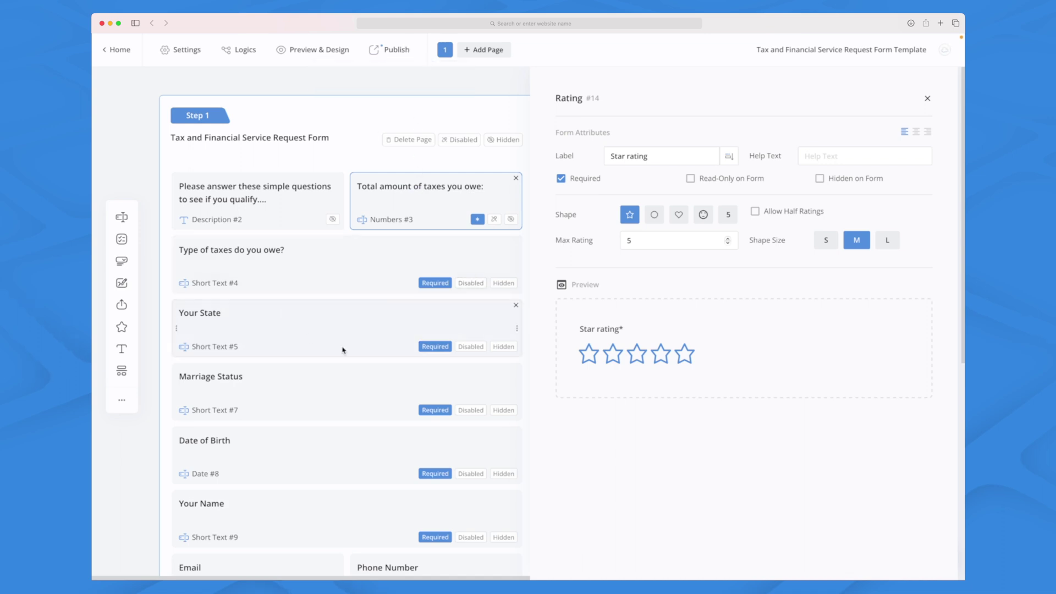
{"action": "left_click", "coordinate": [476, 285]}
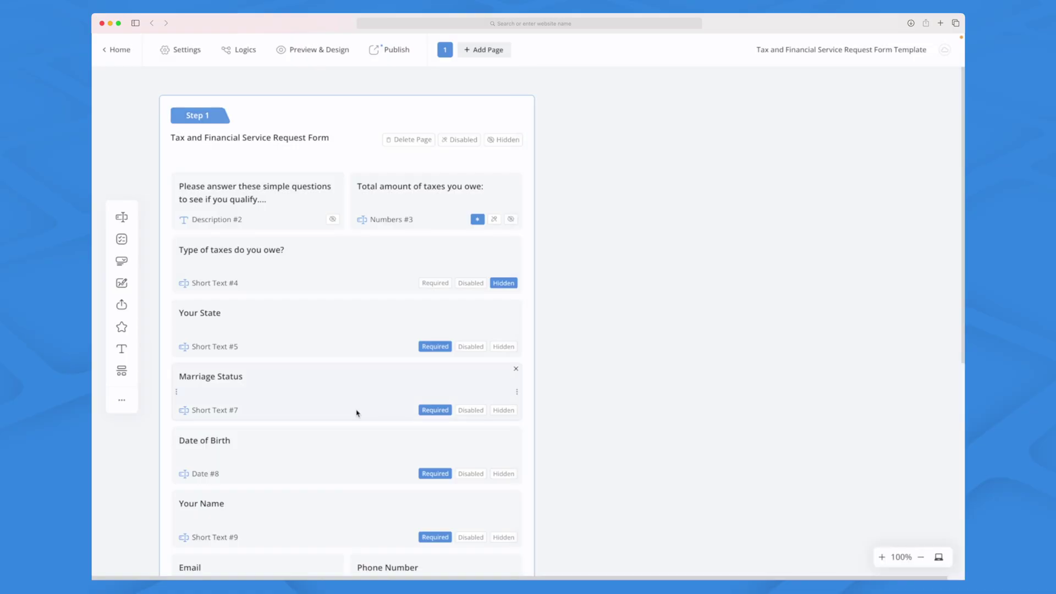
{"action": "scroll", "coordinate": [357, 413], "scroll_direction": "down", "scroll_amount": 7}
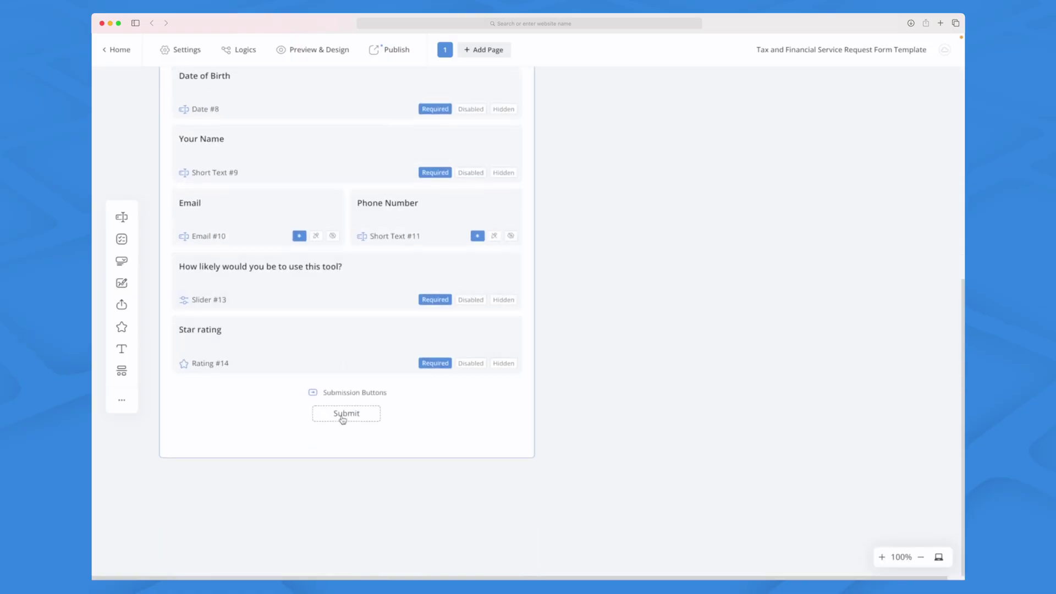
- Review the Submit button and Step 1 page settings, then bring up the New page options
{"action": "left_click", "coordinate": [374, 419]}
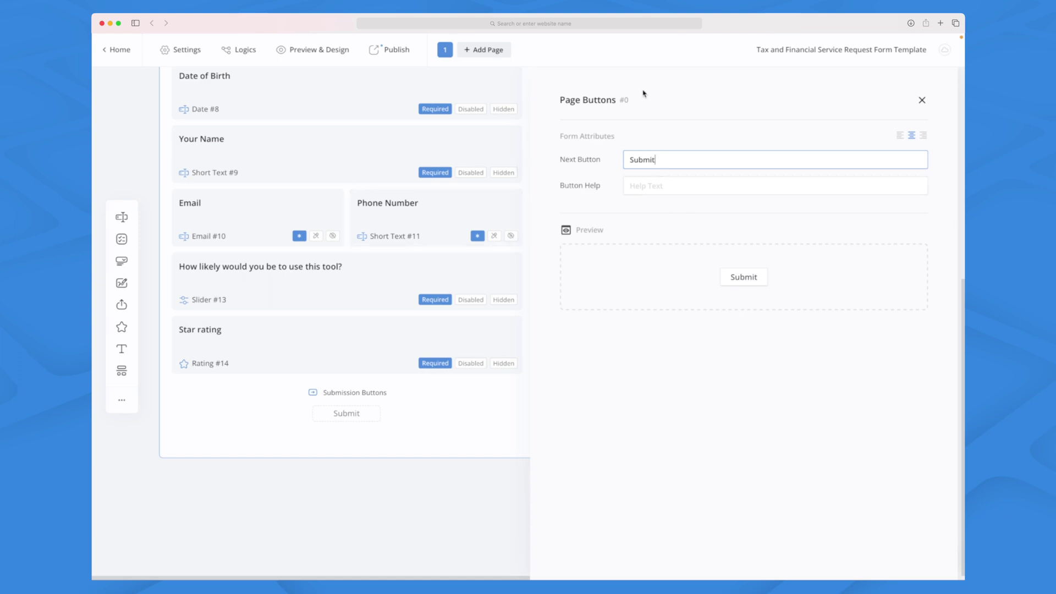
{"action": "scroll", "coordinate": [295, 193], "scroll_direction": "up", "scroll_amount": 7}
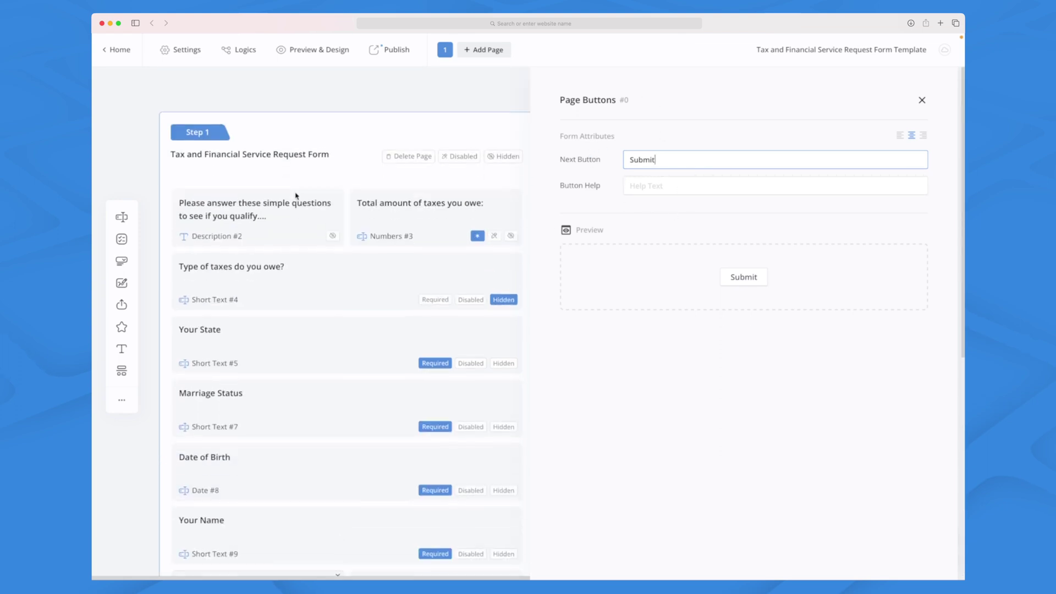
{"action": "left_click", "coordinate": [197, 117]}
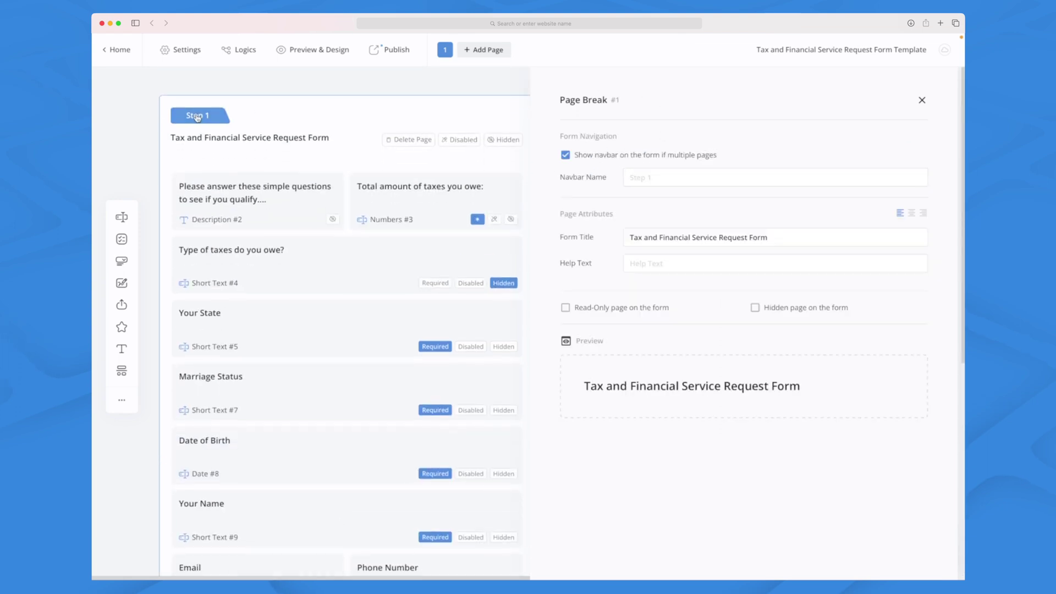
{"action": "left_click", "coordinate": [922, 100]}
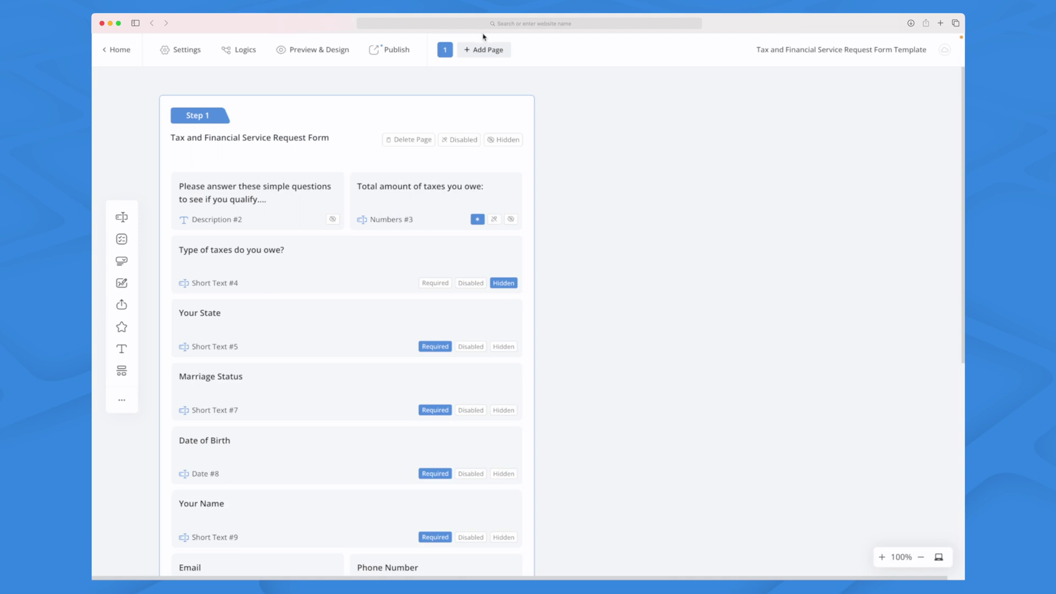
{"action": "left_click", "coordinate": [484, 51]}
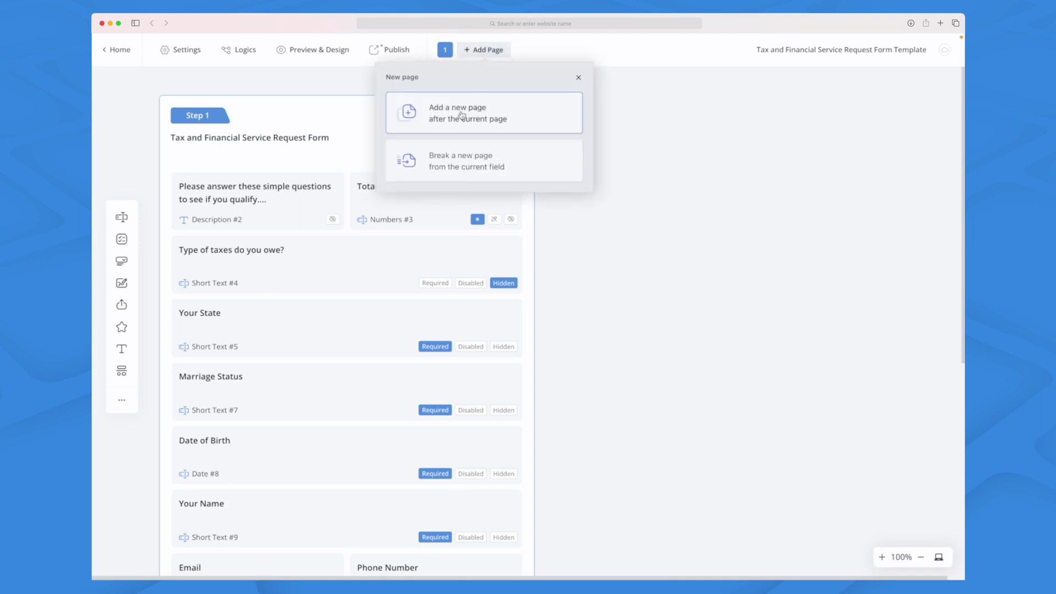
- Insert a new Step 2 page after the current page
{"action": "left_click", "coordinate": [479, 111]}
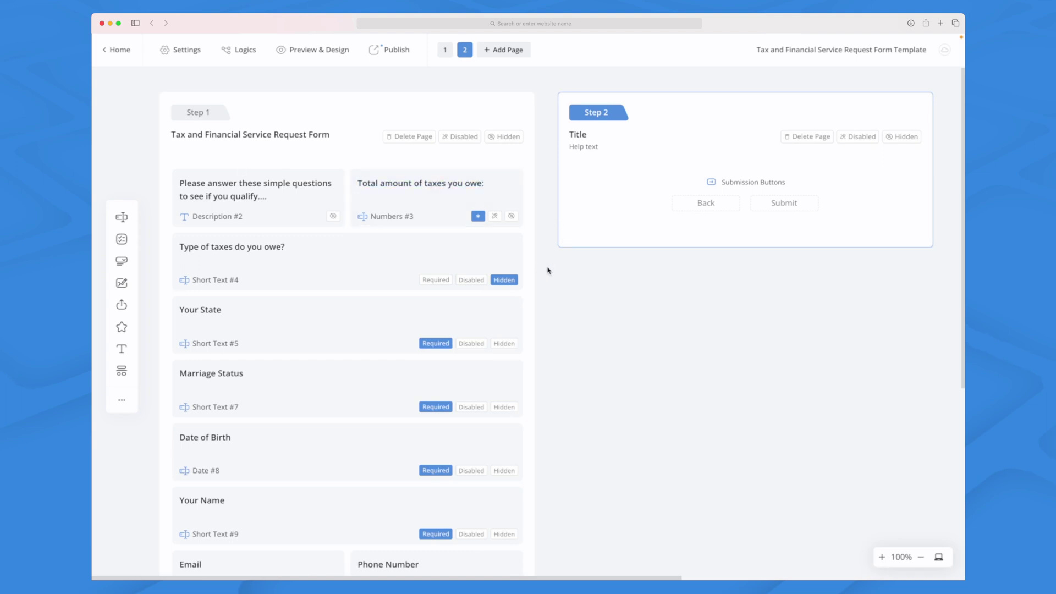
- Create a logic rule with the condition Total amount of taxes greater than 20000
{"action": "left_click", "coordinate": [243, 54]}
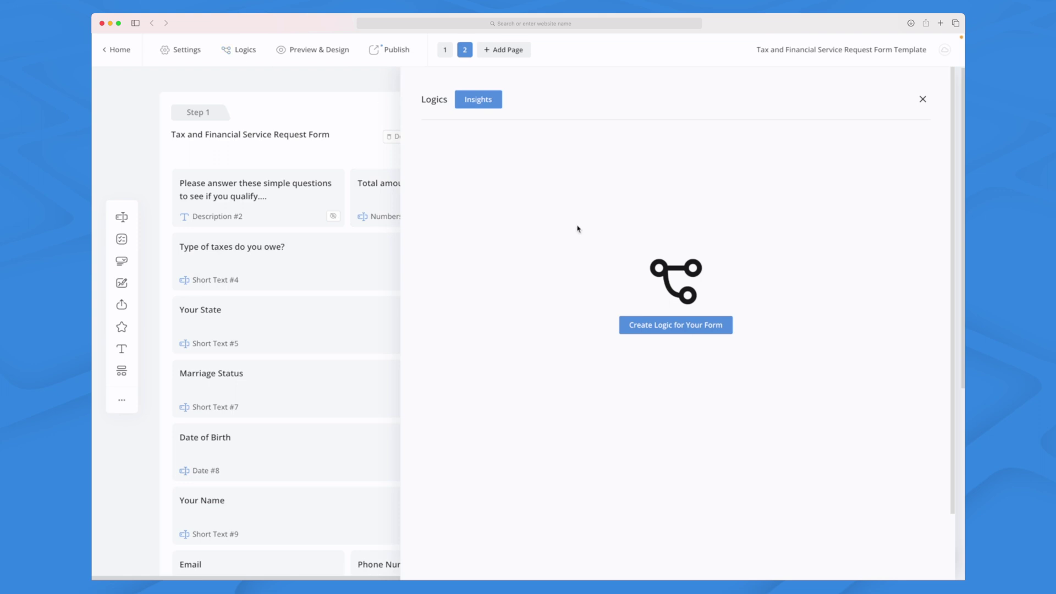
{"action": "left_click", "coordinate": [700, 326]}
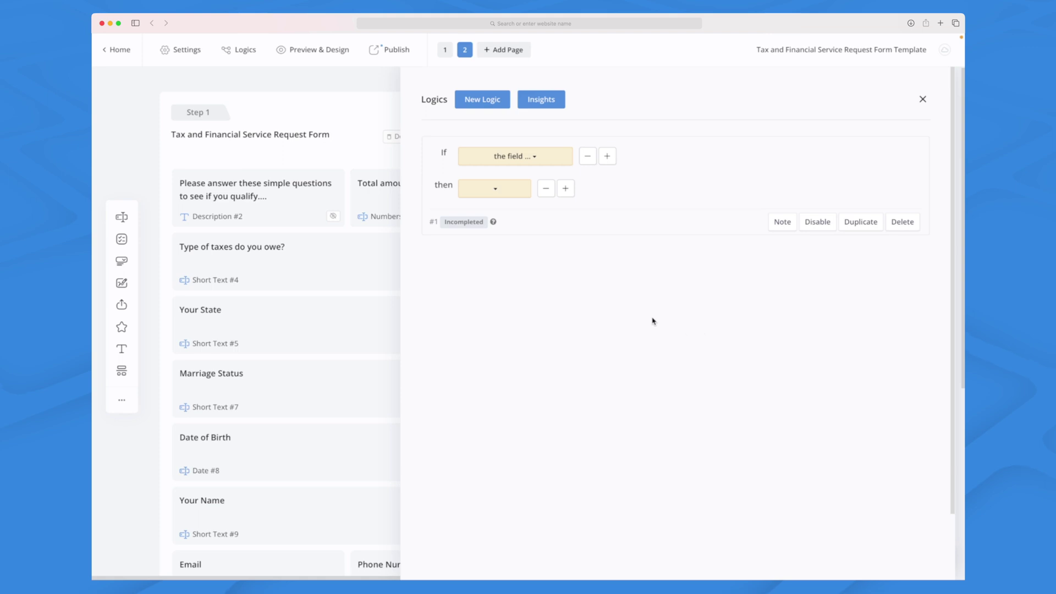
{"action": "left_click", "coordinate": [509, 157]}
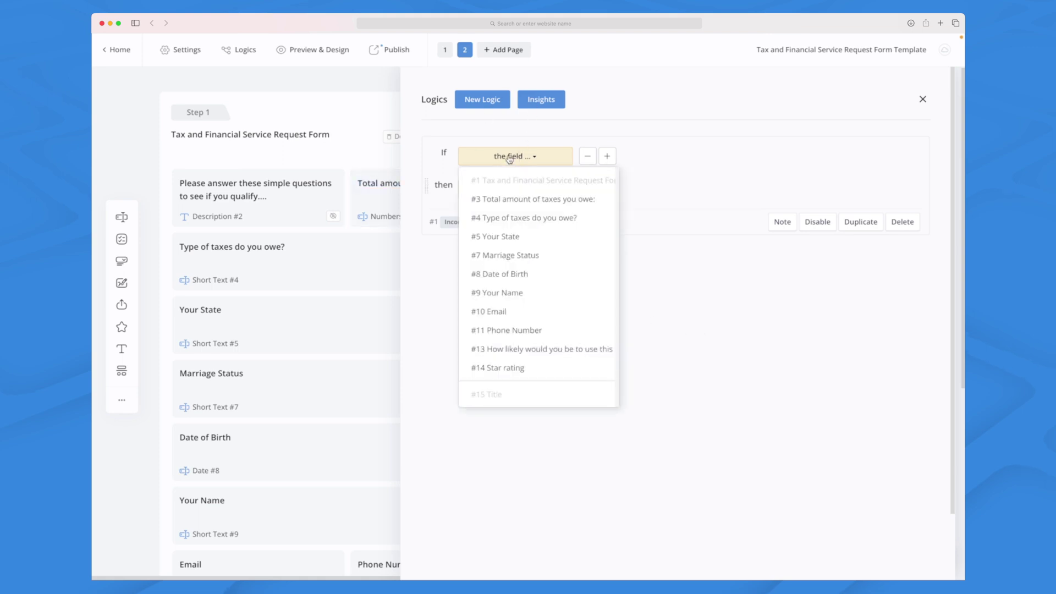
{"action": "left_click", "coordinate": [525, 201]}
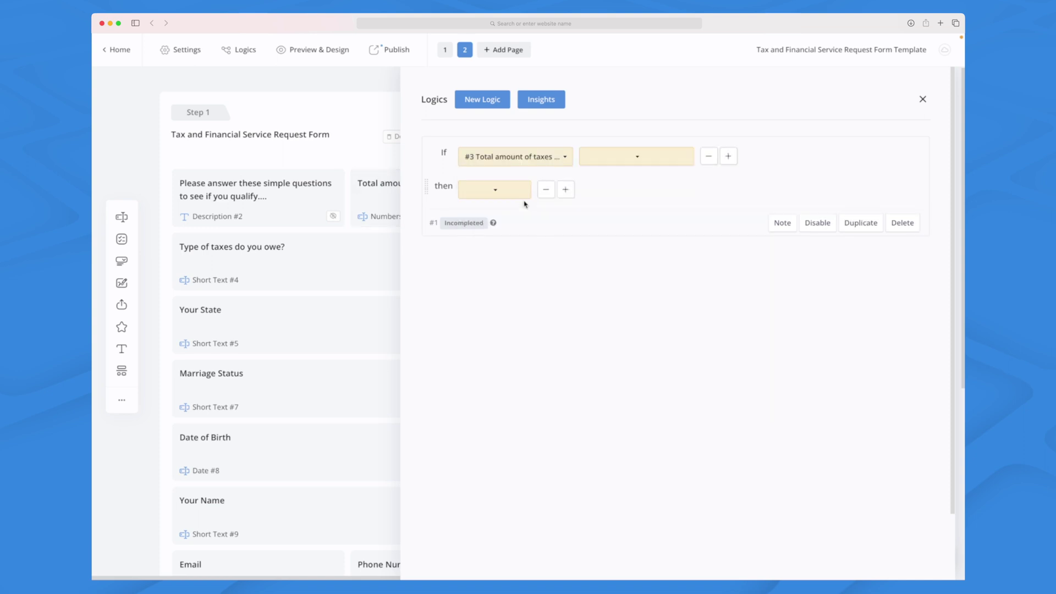
{"action": "left_click", "coordinate": [668, 156]}
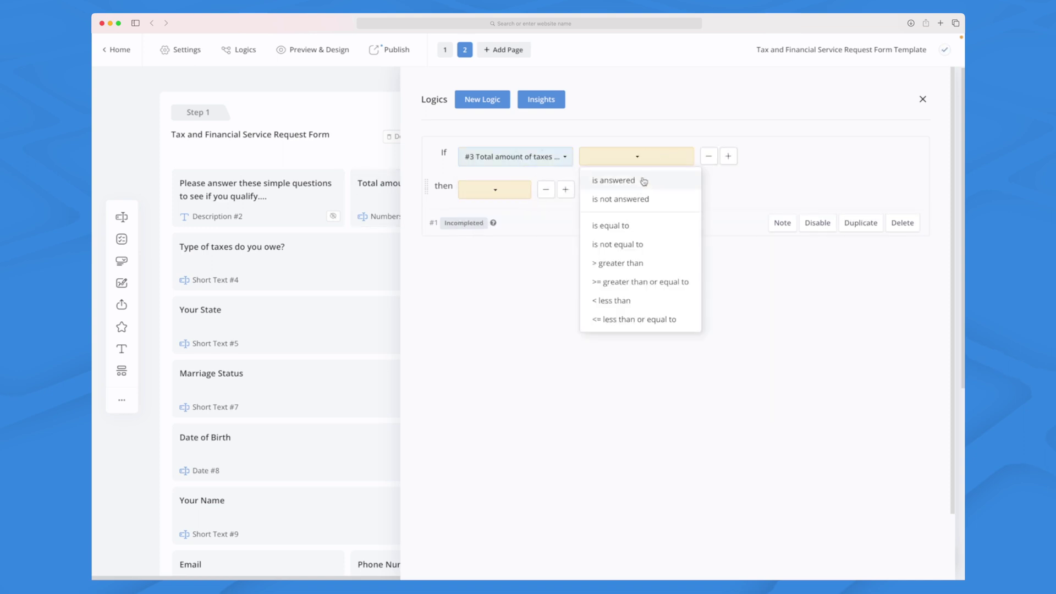
{"action": "left_click", "coordinate": [640, 264]}
{"action": "left_click", "coordinate": [754, 153]}
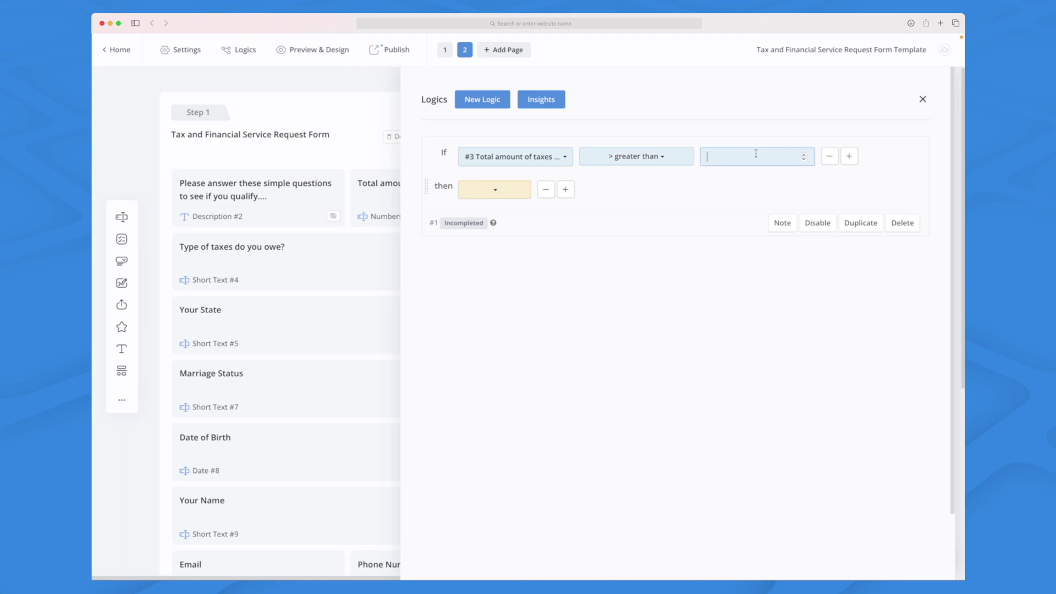
- Make the rule hide Your State, review the field links, and close the logic editor
{"action": "left_click", "coordinate": [494, 189]}
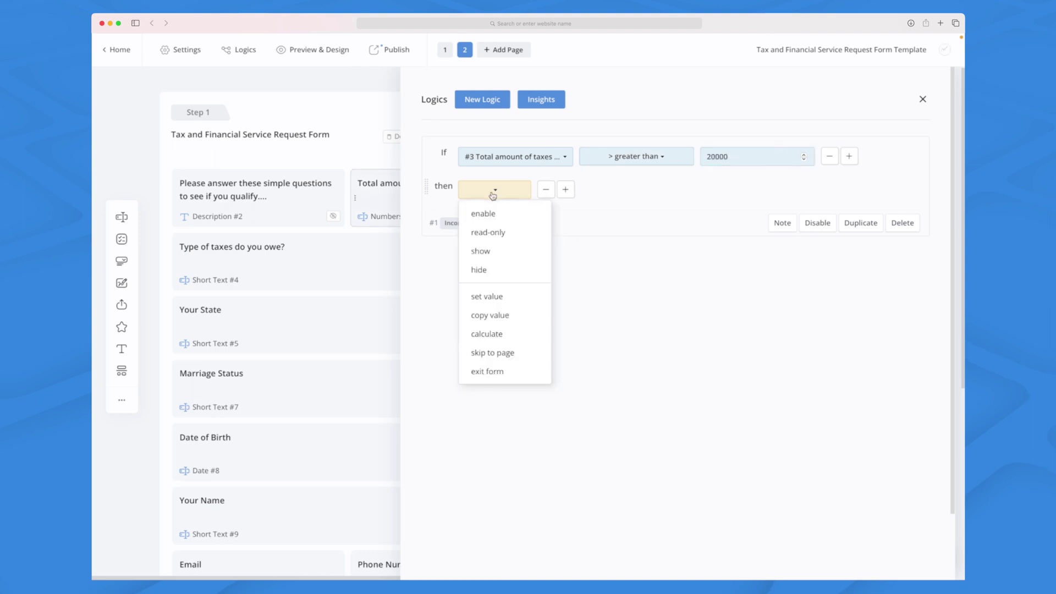
{"action": "left_click", "coordinate": [500, 269]}
{"action": "left_click", "coordinate": [618, 194]}
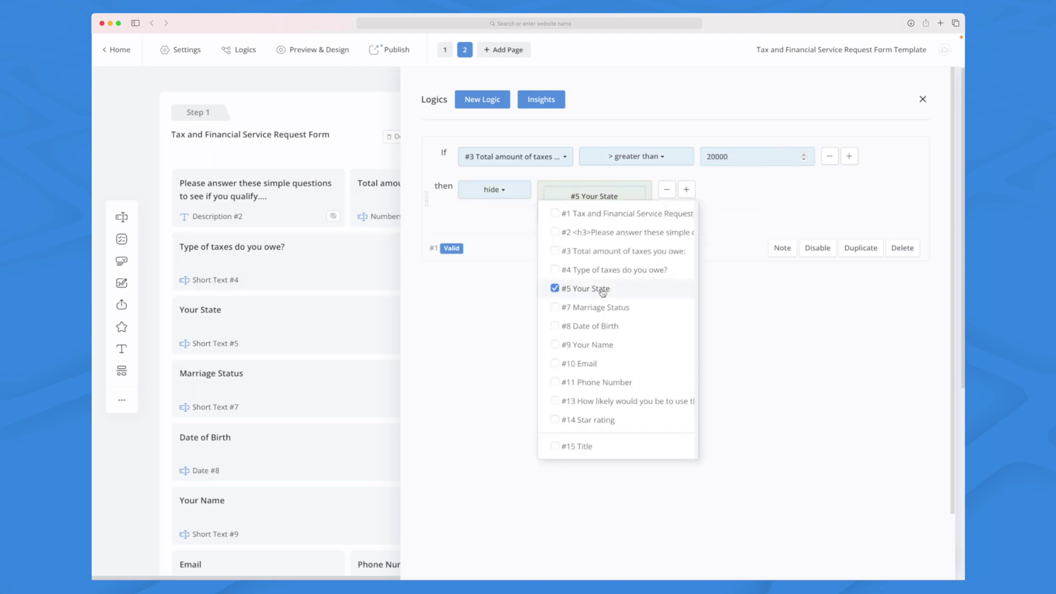
{"action": "left_click", "coordinate": [625, 289]}
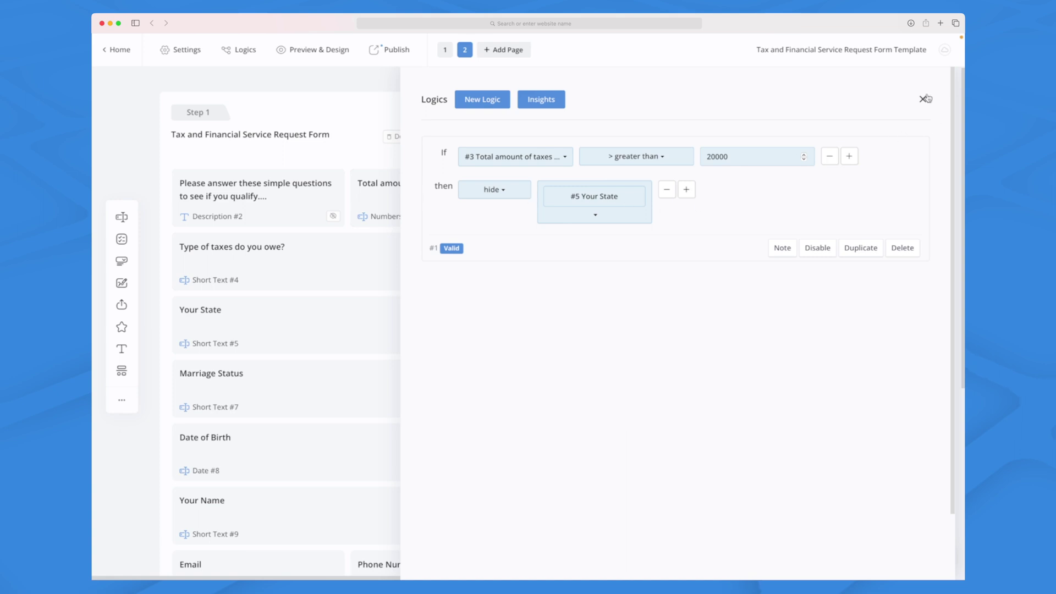
{"action": "left_click", "coordinate": [547, 107]}
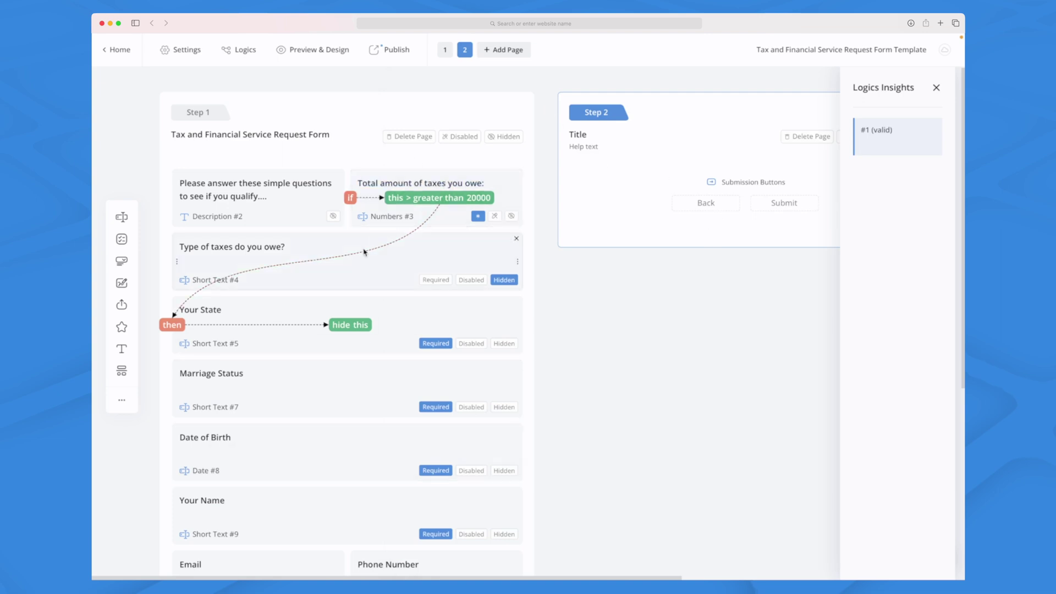
{"action": "left_click", "coordinate": [428, 248]}
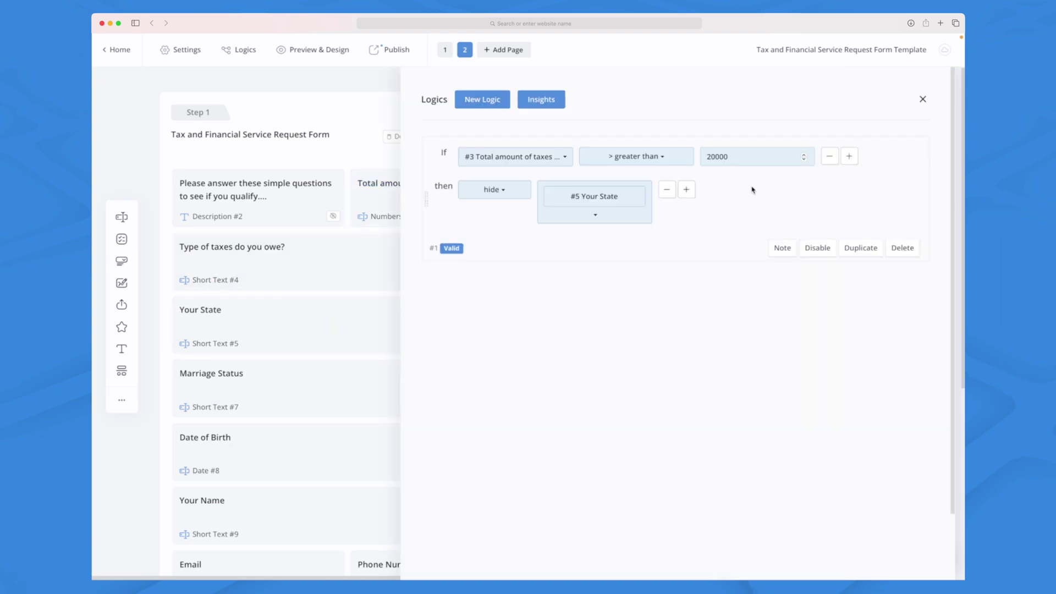
{"action": "left_click", "coordinate": [922, 99]}
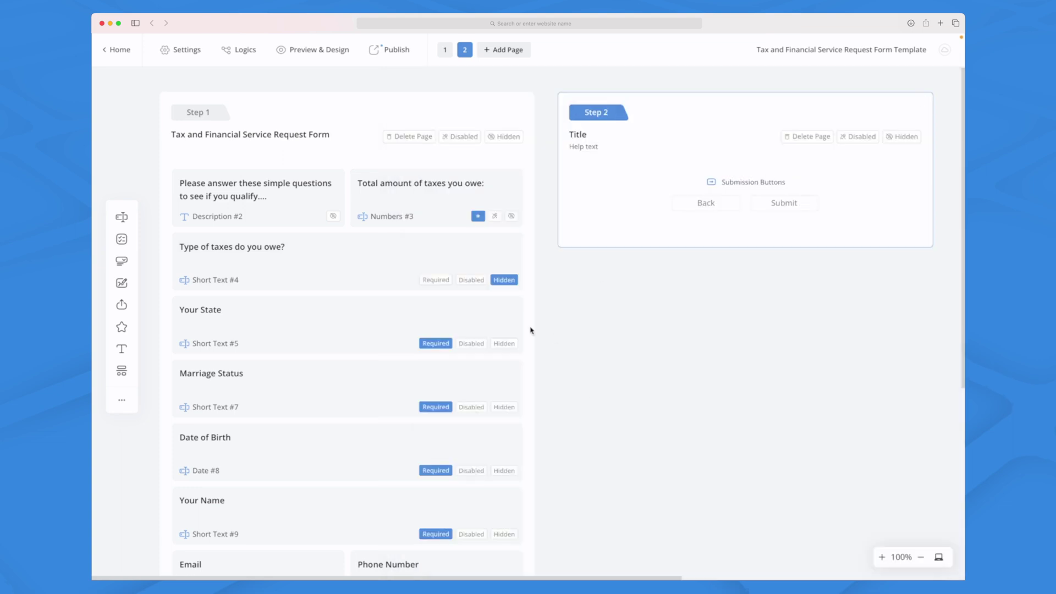
- Preview the form's Step 2 and dismiss the validation errors
{"action": "left_click", "coordinate": [328, 52]}
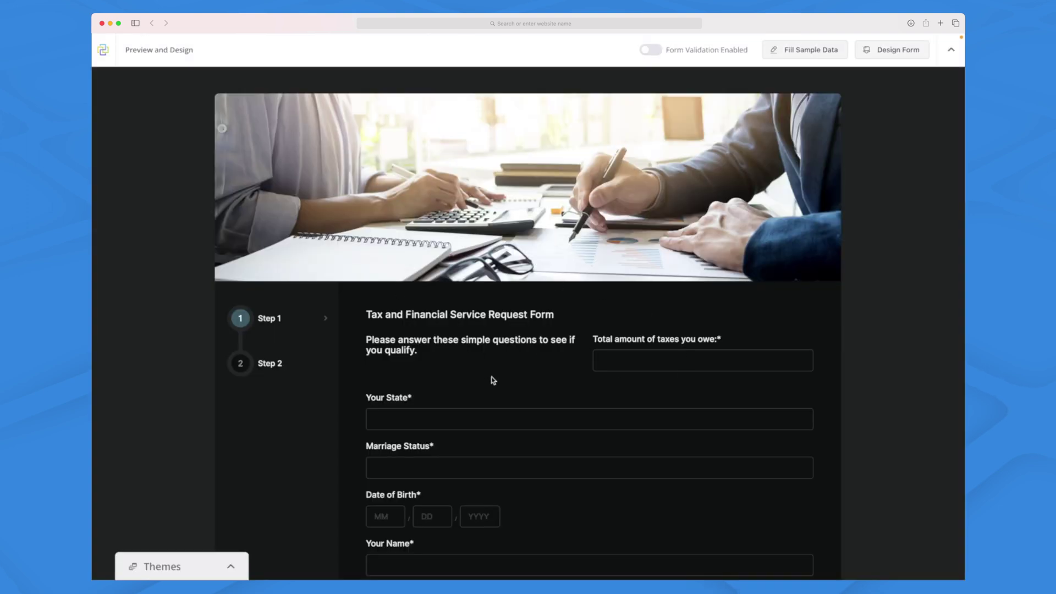
{"action": "left_click", "coordinate": [250, 370]}
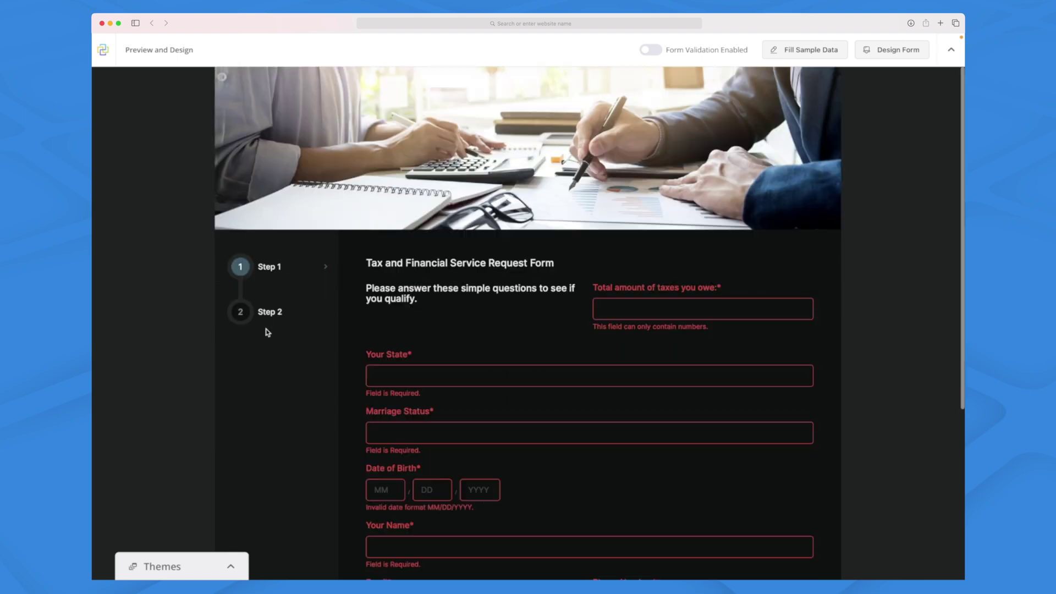
{"action": "left_click", "coordinate": [268, 270]}
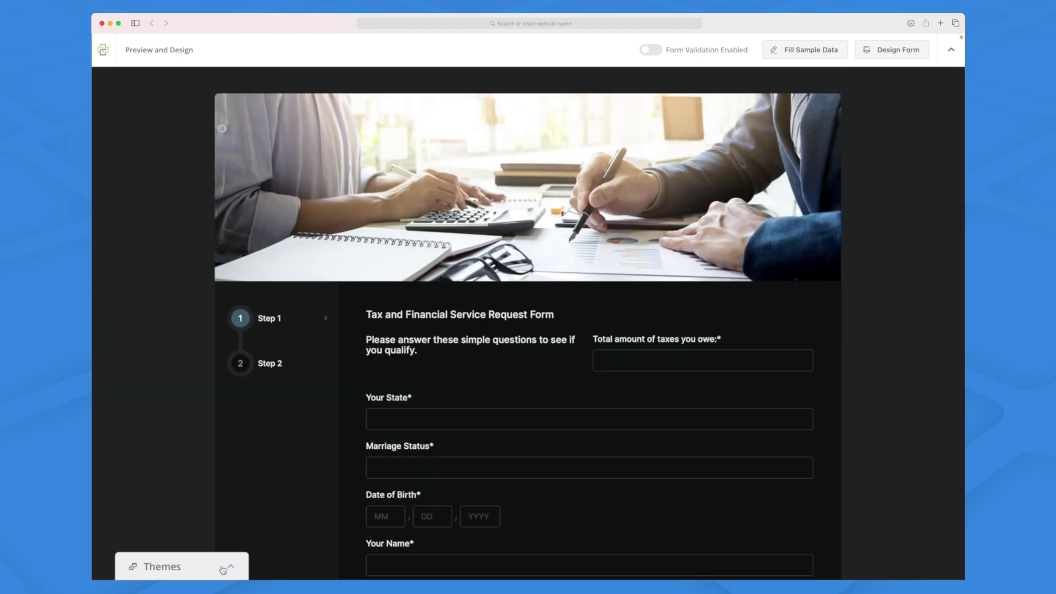
- Apply the Elegant Modern theme after trying Principle Blue and Classic Monochrome
{"action": "left_click", "coordinate": [223, 569]}
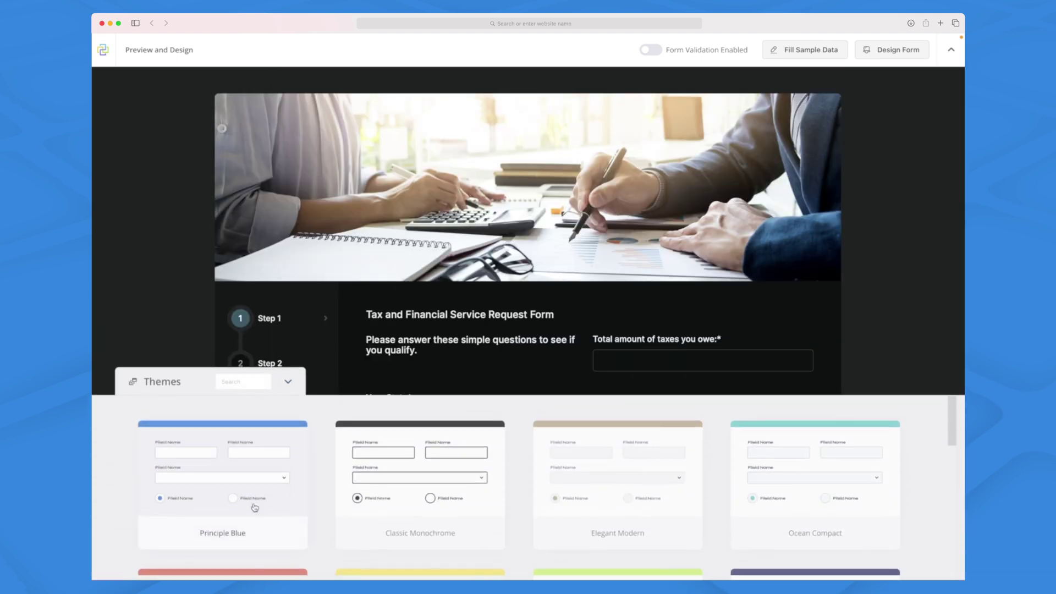
{"action": "left_click", "coordinate": [216, 483]}
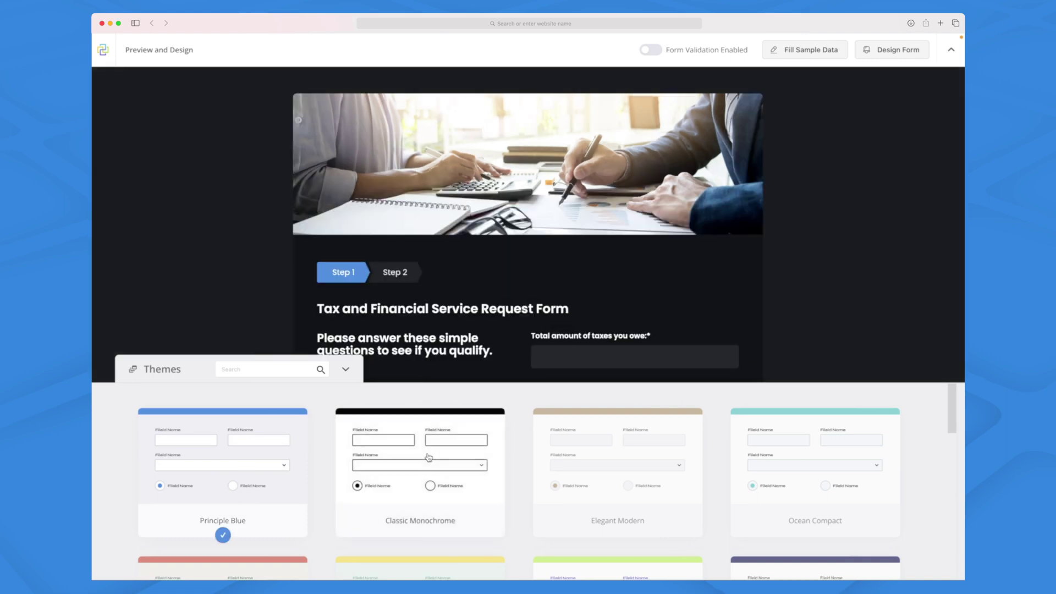
{"action": "left_click", "coordinate": [422, 474]}
{"action": "left_click", "coordinate": [626, 480]}
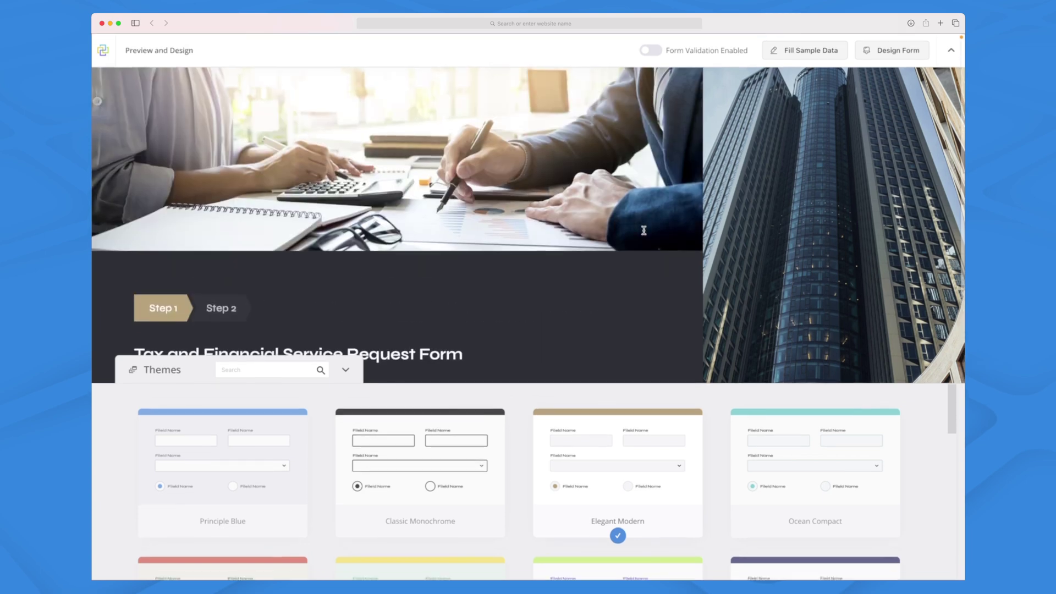
{"action": "scroll", "coordinate": [601, 474], "scroll_direction": "down", "scroll_amount": 10}
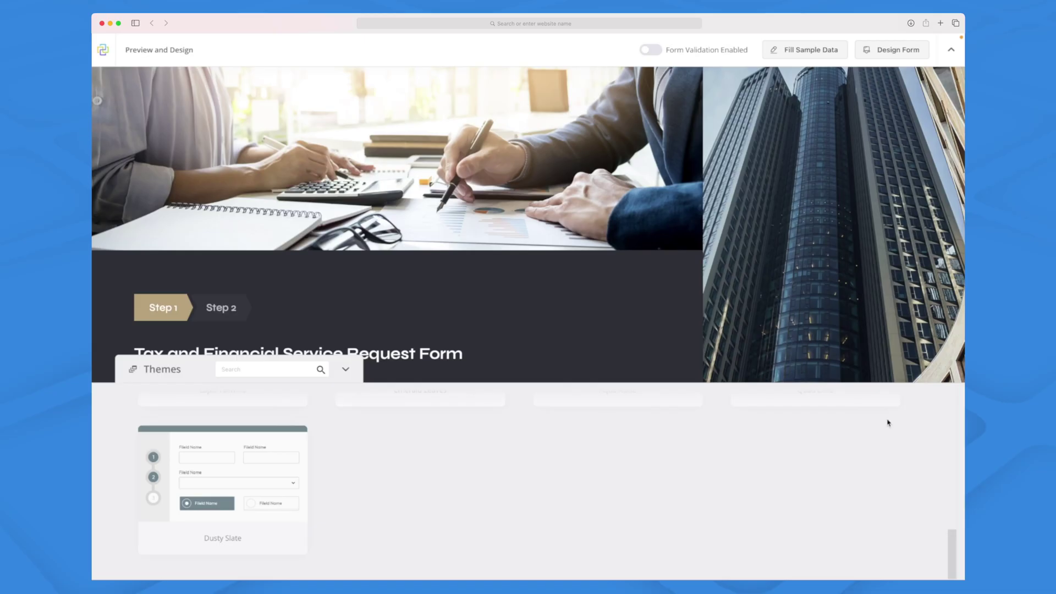
{"action": "scroll", "coordinate": [765, 439], "scroll_direction": "up", "scroll_amount": 10}
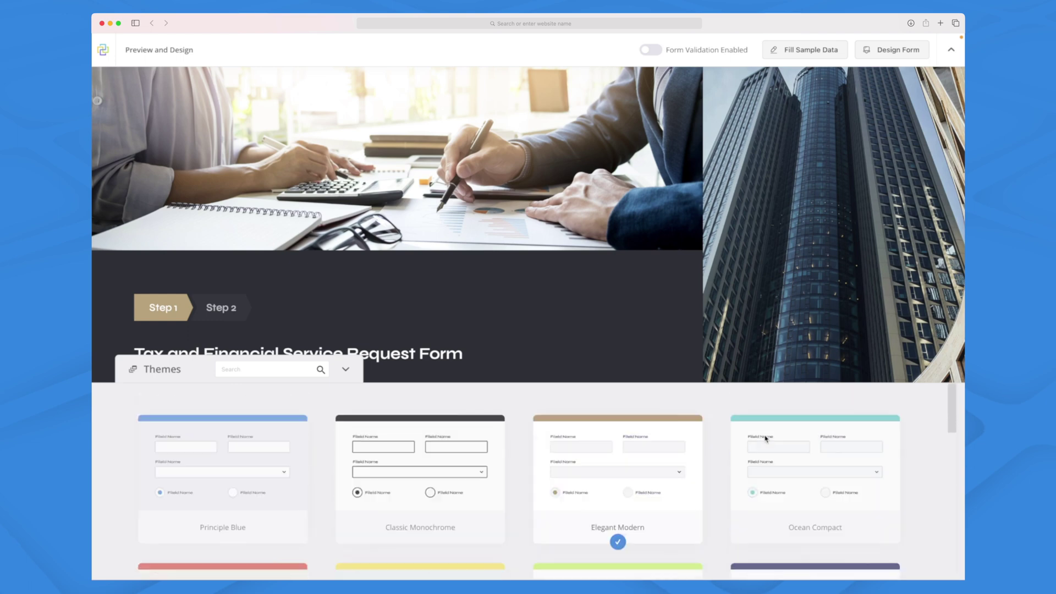
{"action": "left_click", "coordinate": [346, 370]}
{"action": "left_click", "coordinate": [896, 49]}
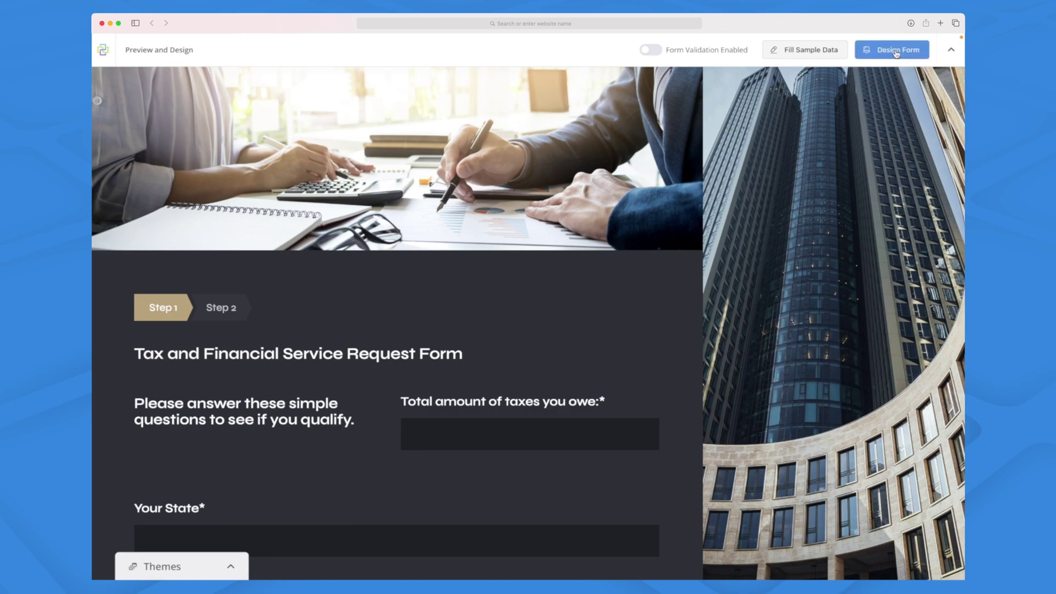